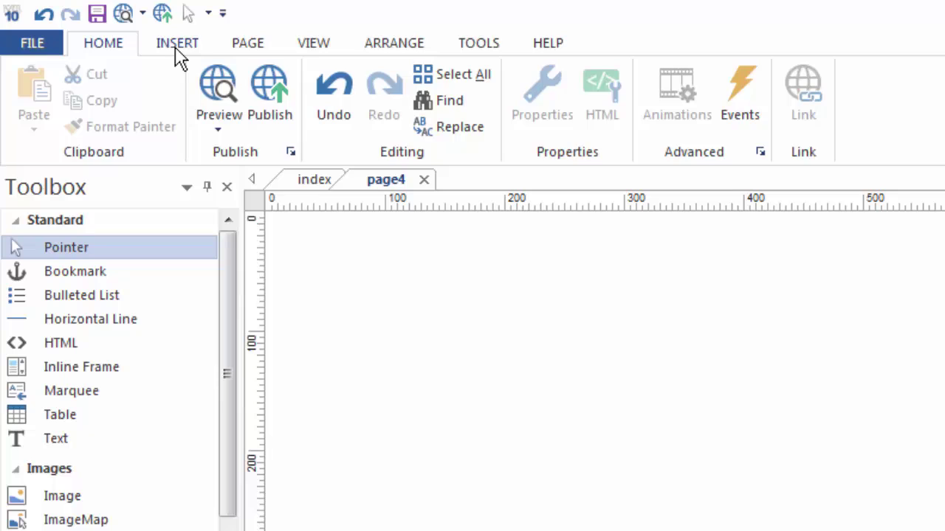
# Step: Draw an image frame about 220 px wide and 205 px high near the upper-left corner of page4
pyautogui.click(177, 44)
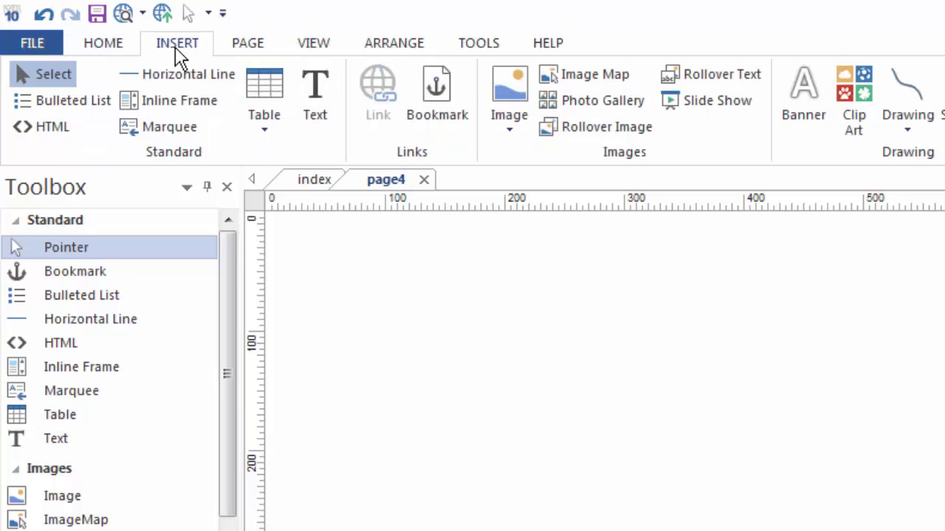
pyautogui.click(508, 102)
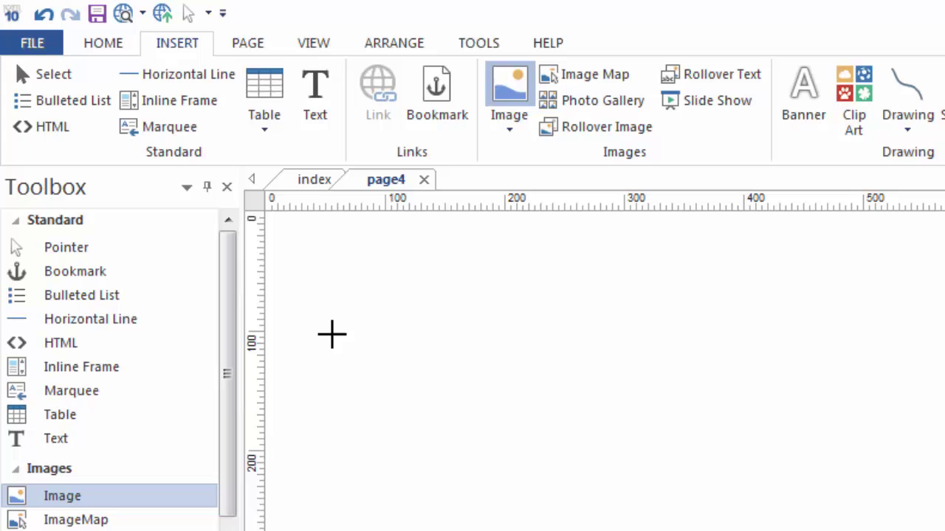
pyautogui.moveTo(321, 271); pyautogui.dragTo(583, 515)
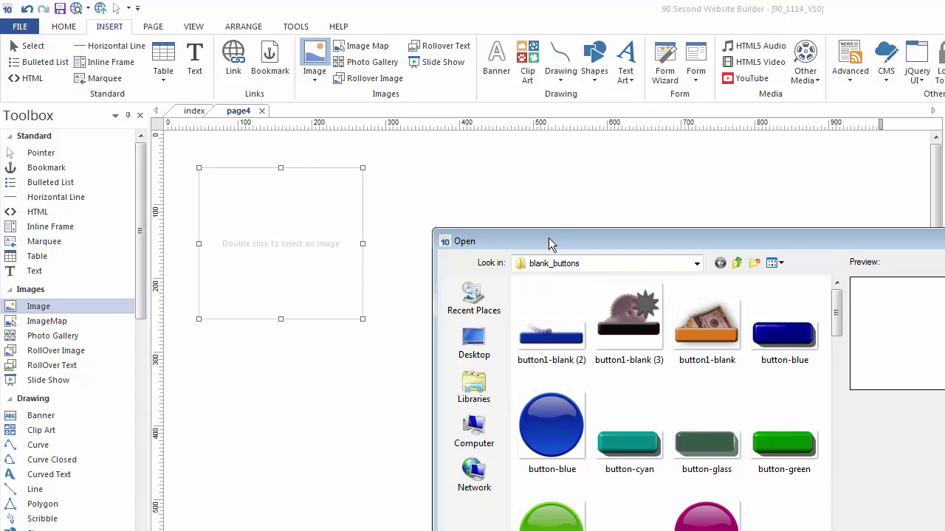
# Step: Browse the blank_buttons folder and insert the tab-new-6 image into the frame
pyautogui.moveTo(548, 244); pyautogui.dragTo(452, 126)
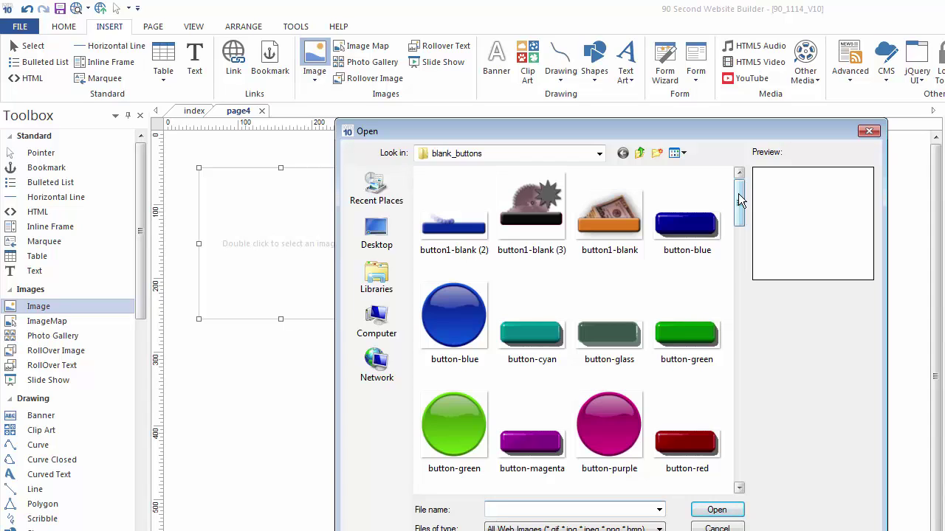
pyautogui.moveTo(739, 193); pyautogui.dragTo(739, 224)
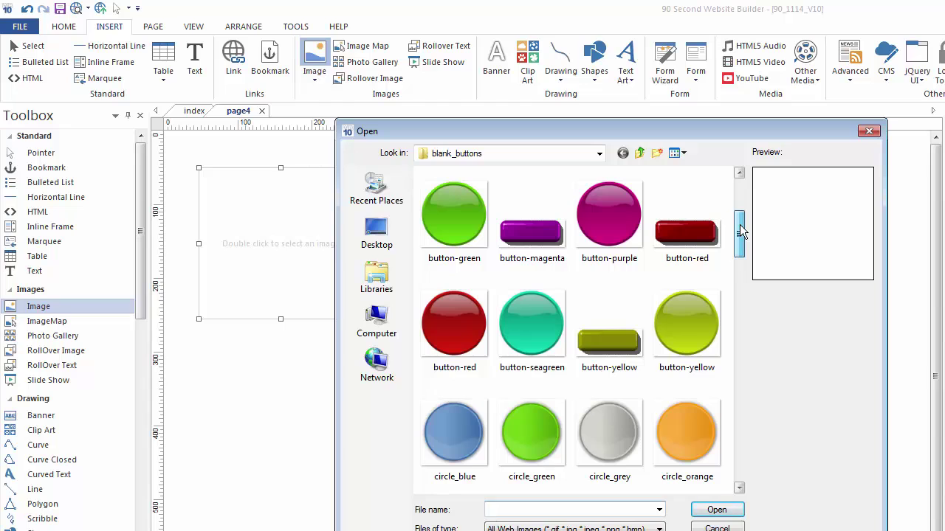
pyautogui.moveTo(740, 224); pyautogui.dragTo(742, 320)
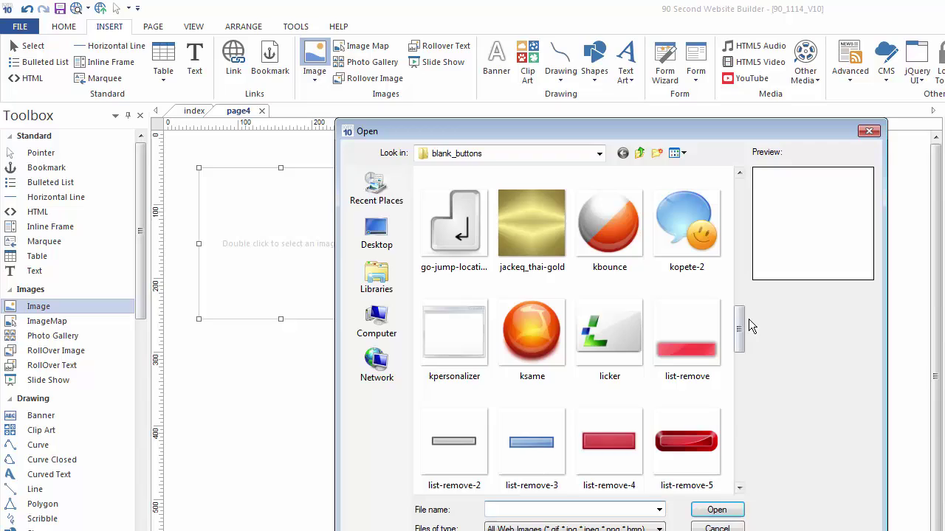
pyautogui.moveTo(739, 324); pyautogui.dragTo(740, 467)
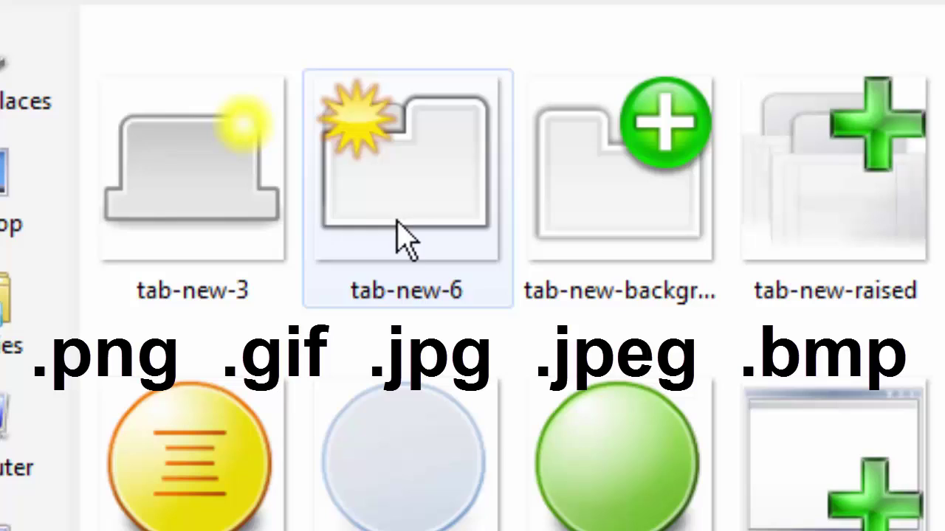
pyautogui.moveTo(430, 206)
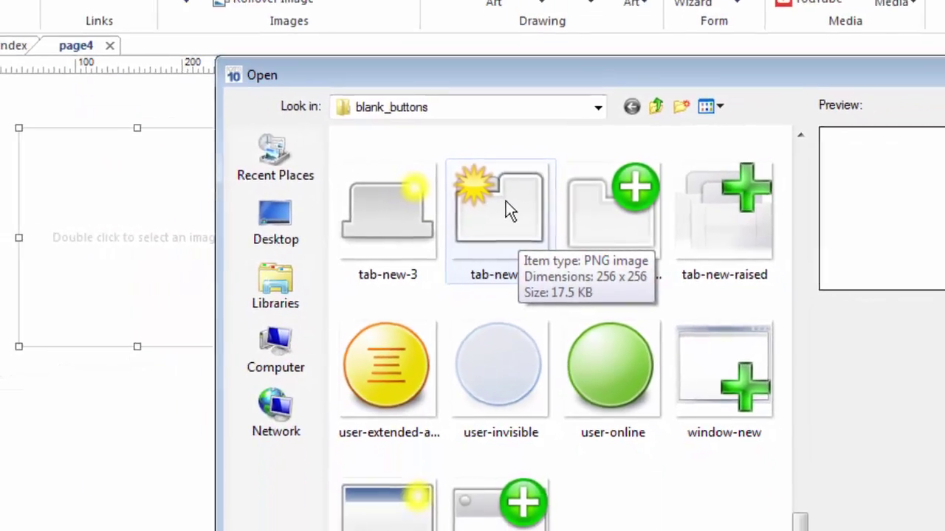
pyautogui.click(506, 207)
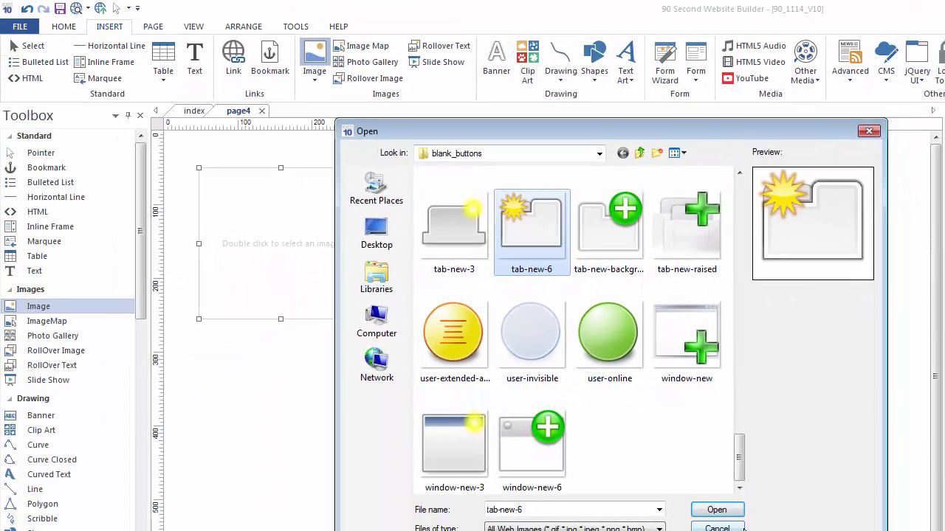
pyautogui.click(713, 510)
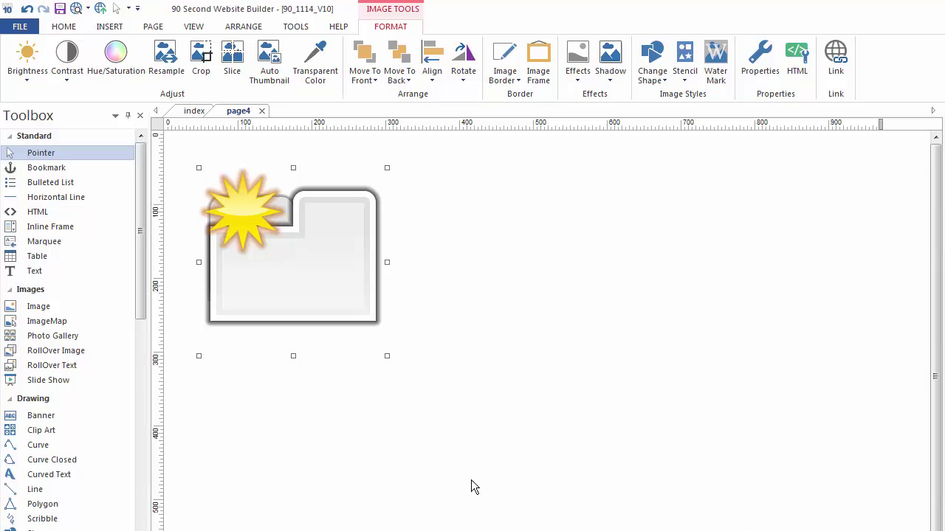
# Step: Nudge the image upward and resize it freely by its corners and sides, ending at about 165 px square
pyautogui.moveTo(313, 255); pyautogui.dragTo(290, 251)
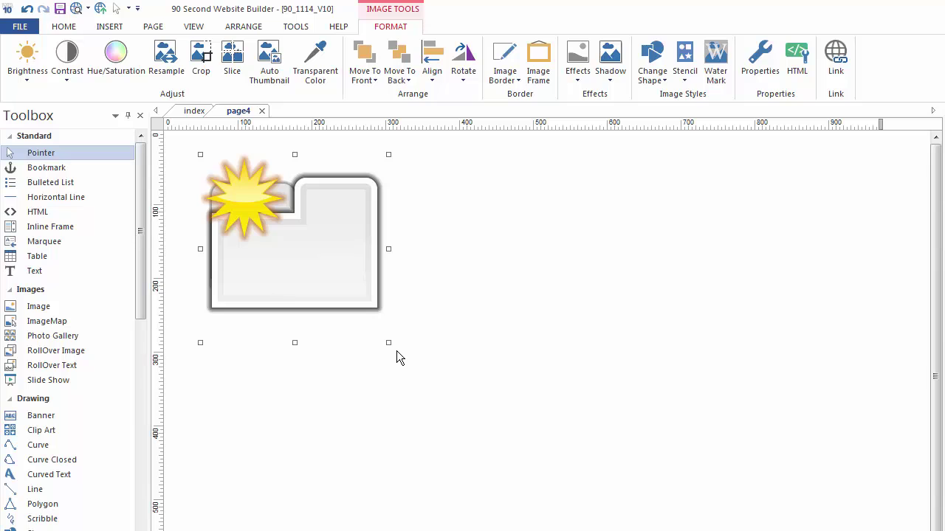
pyautogui.moveTo(387, 343); pyautogui.dragTo(362, 316)
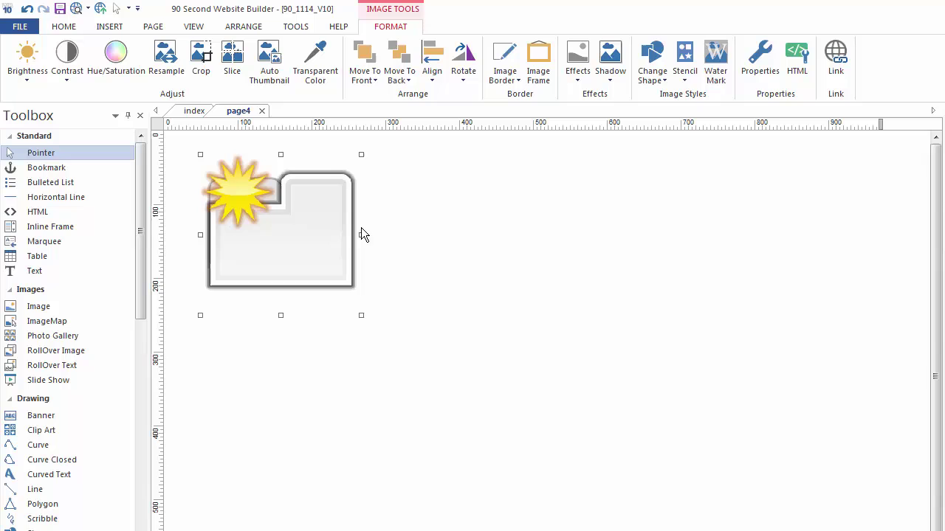
pyautogui.moveTo(362, 235); pyautogui.dragTo(435, 235)
pyautogui.moveTo(318, 314); pyautogui.dragTo(307, 373)
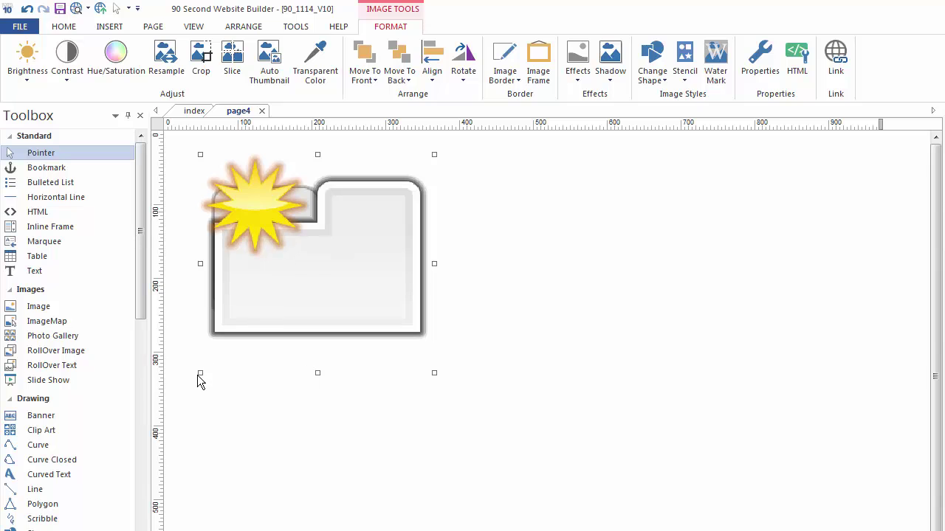
pyautogui.moveTo(199, 373); pyautogui.dragTo(215, 283)
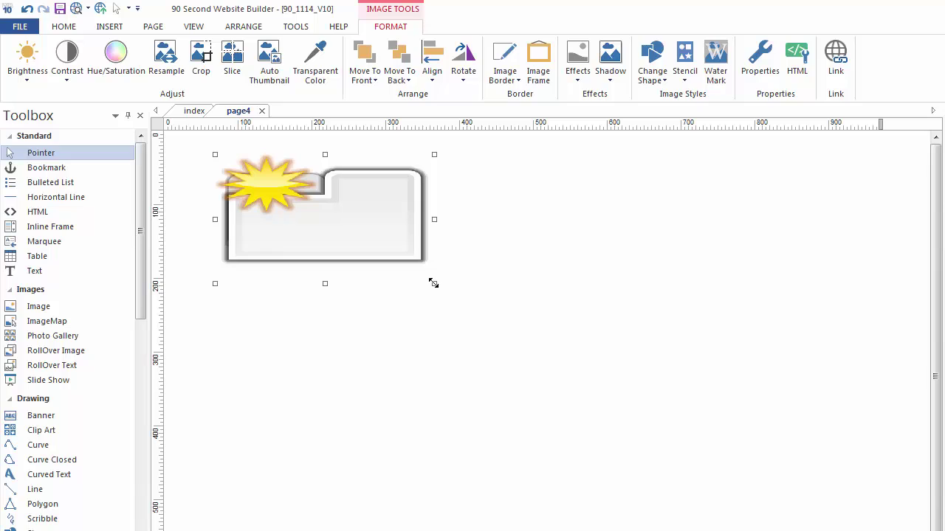
pyautogui.click(433, 284)
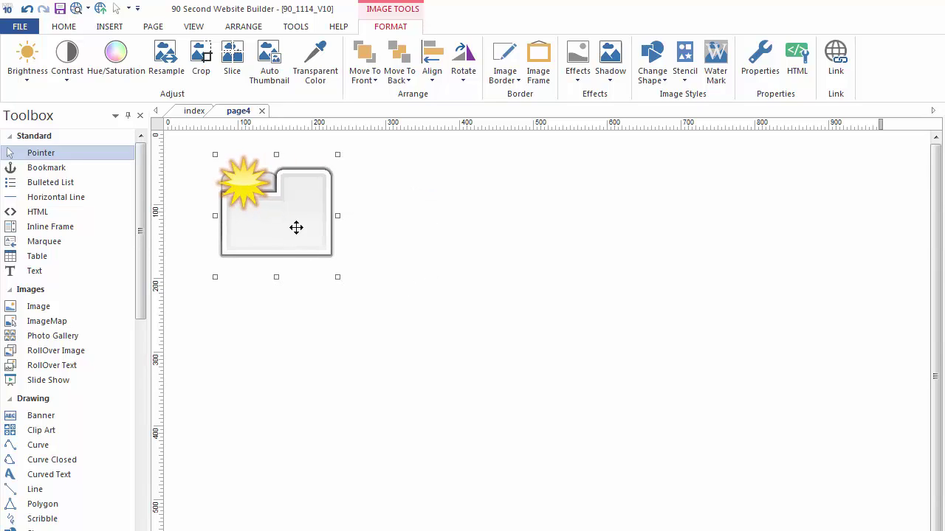
# Step: Shrink the image proportionally to about 30 px square, and enlarge it again to about 140 px square
pyautogui.moveTo(339, 278); pyautogui.dragTo(270, 211)
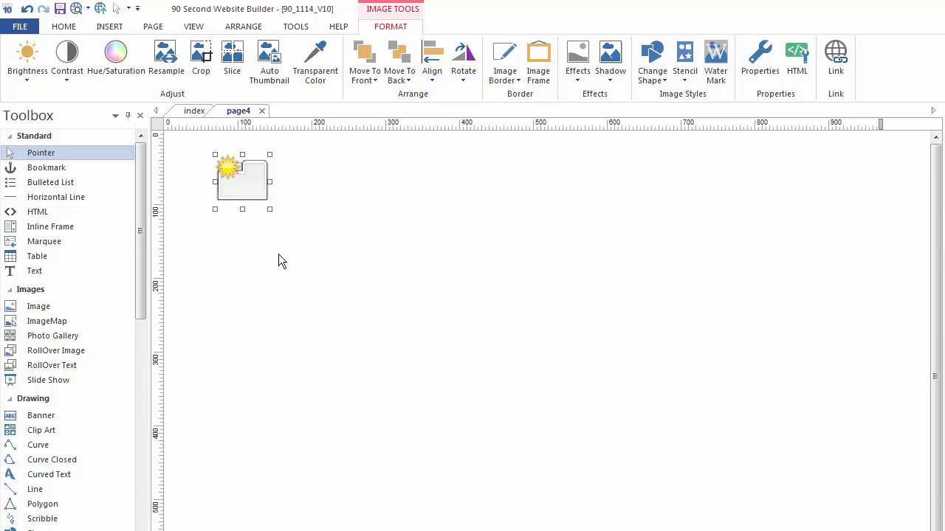
pyautogui.moveTo(268, 209); pyautogui.dragTo(237, 177)
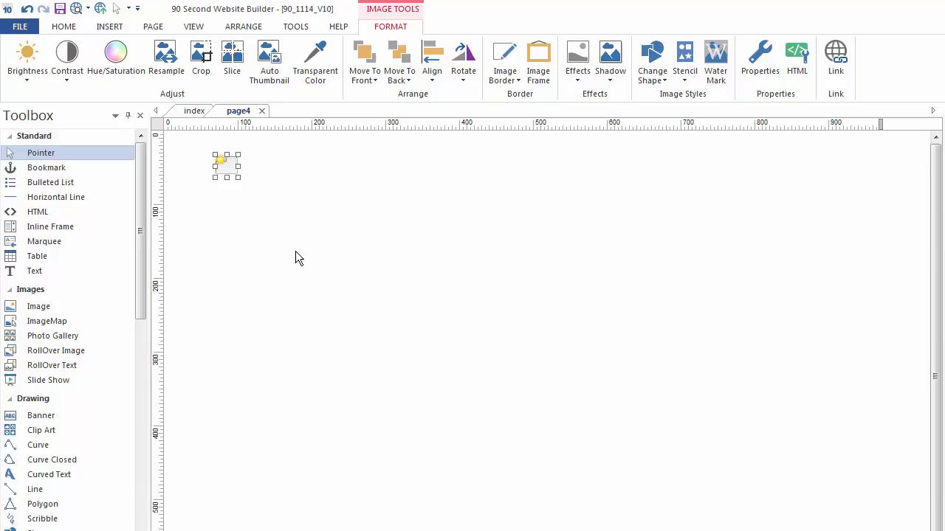
pyautogui.moveTo(229, 169); pyautogui.dragTo(320, 277)
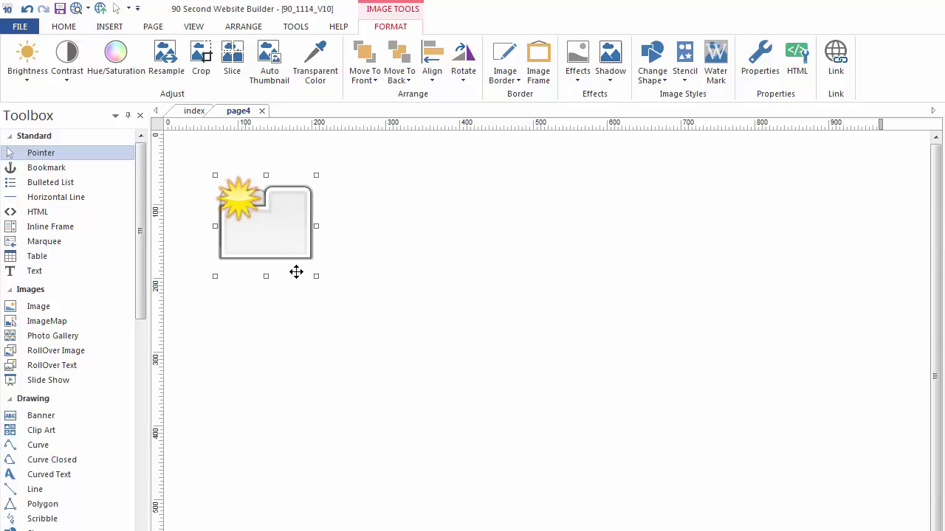
pyautogui.moveTo(318, 277)
pyautogui.mouseDown()
pyautogui.moveTo(436, 369)
pyautogui.moveTo(534, 485)
pyautogui.moveTo(468, 418)
pyautogui.moveTo(340, 325)
pyautogui.moveTo(318, 286)
pyautogui.mouseUp()
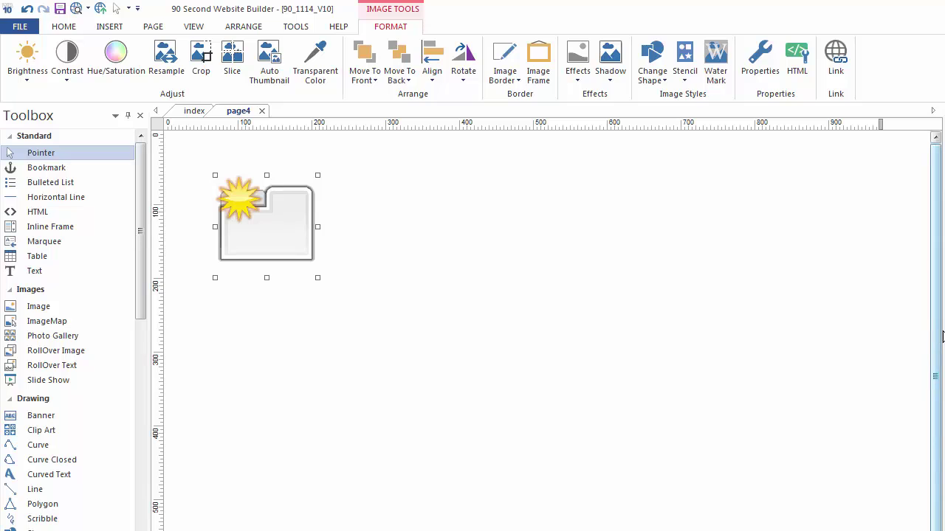
# Step: Bring the Site Manager and Properties into view beside the page and move the image to about position 487, 391
pyautogui.moveTo(932, 330); pyautogui.dragTo(673, 311)
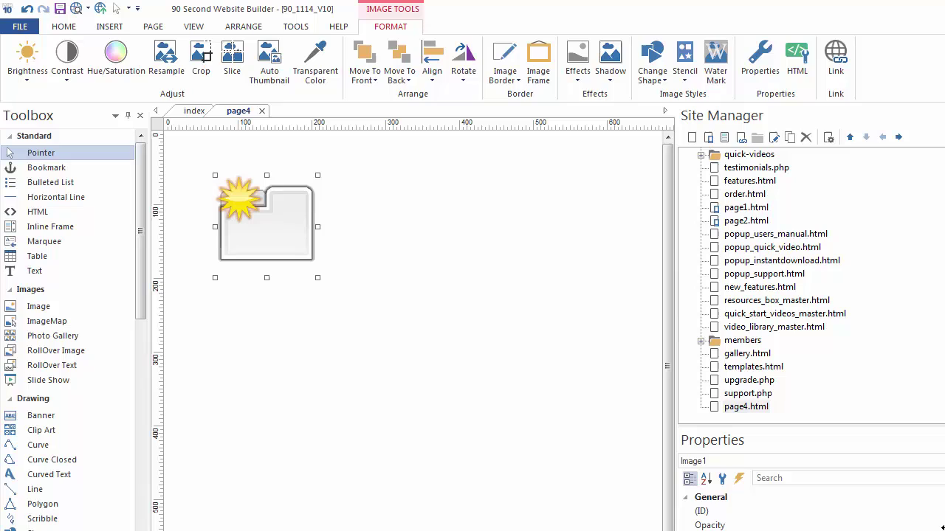
pyautogui.moveTo(265, 218); pyautogui.dragTo(570, 460)
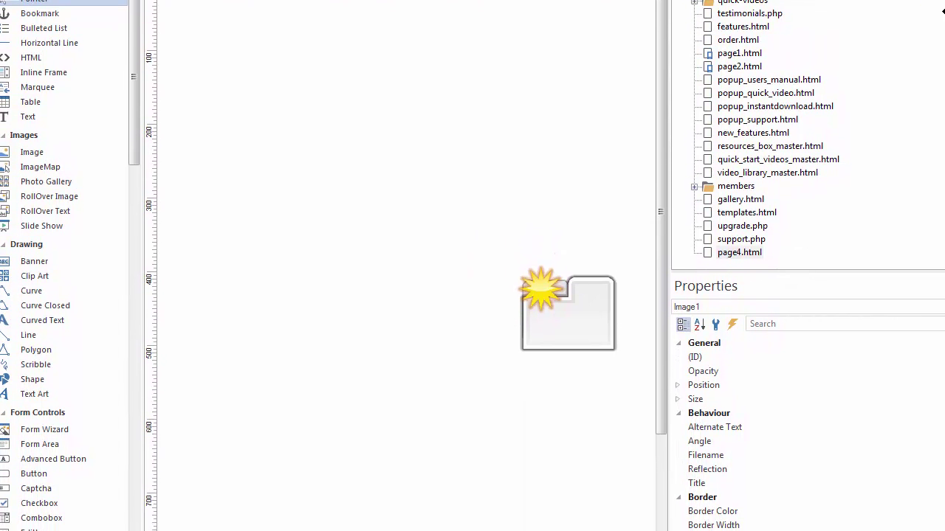
# Step: Highlight the image's Size property and resize the image by its corner to about 69 by 69, then 125 by 125
pyautogui.click(552, 315)
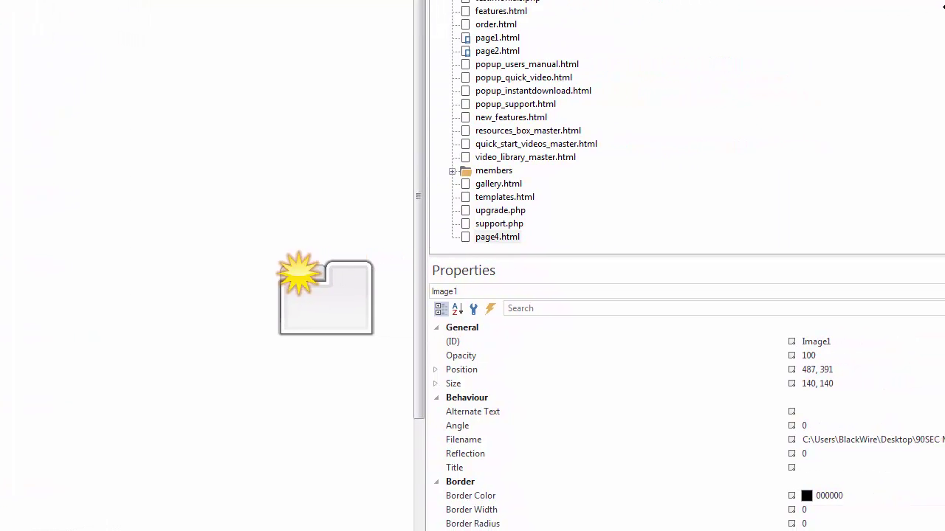
pyautogui.click(413, 388)
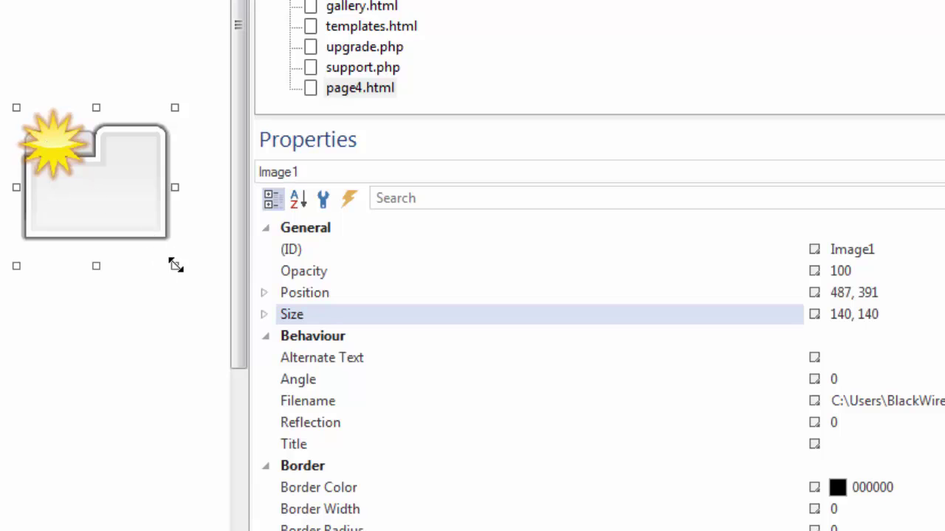
pyautogui.moveTo(175, 265); pyautogui.dragTo(101, 184)
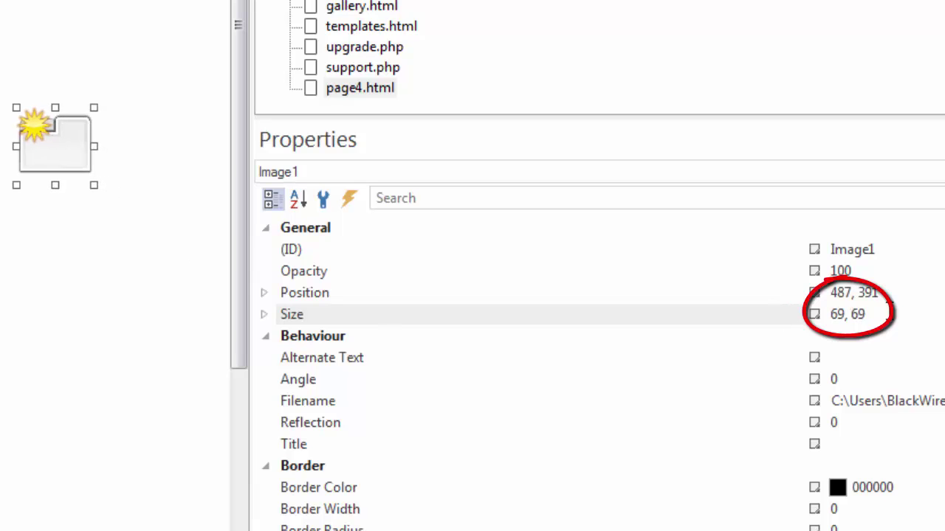
pyautogui.moveTo(91, 184); pyautogui.dragTo(162, 250)
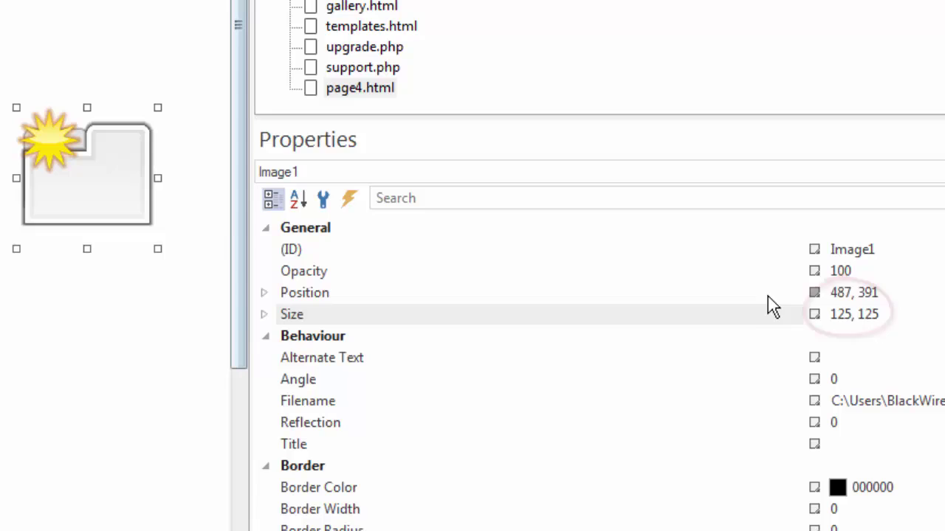
# Step: Set the image's Size property to 130, 130
pyautogui.click(854, 314)
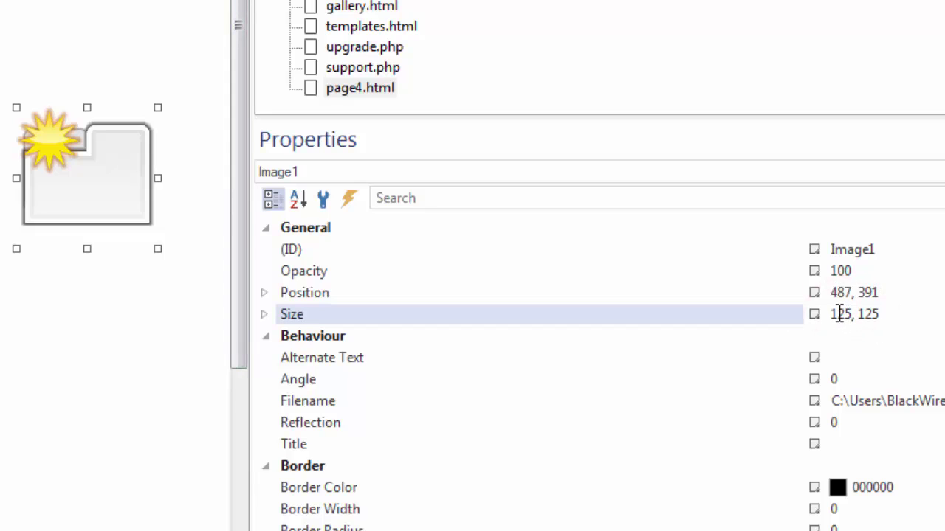
pyautogui.moveTo(834, 315); pyautogui.dragTo(877, 314)
pyautogui.write('30')
pyautogui.press('Return')
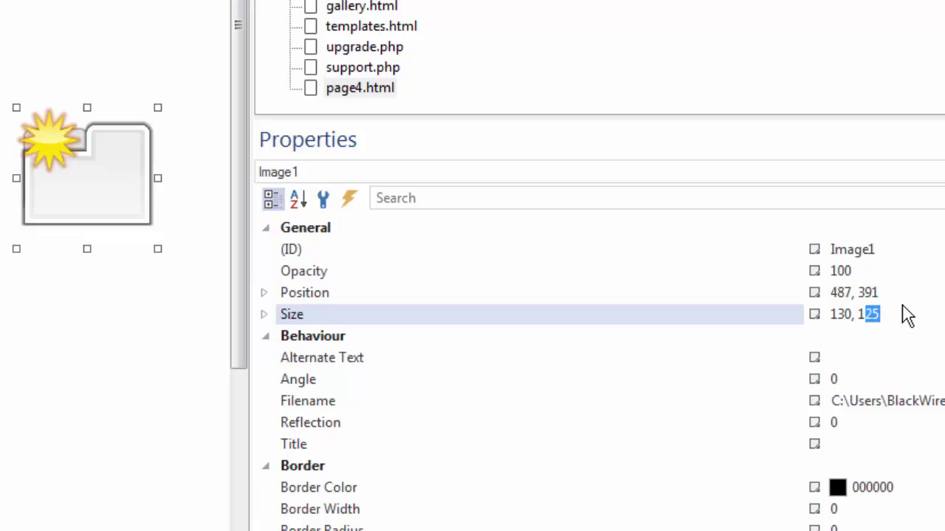
pyautogui.write('30')
pyautogui.click(111, 304)
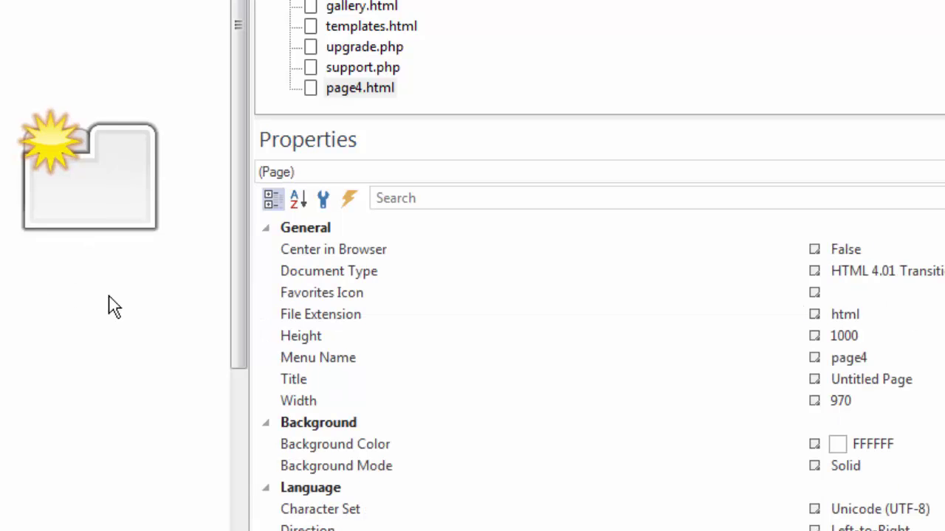
# Step: Reselect the image, nudge it to about position 485, 392 and open its Size property for editing
pyautogui.click(117, 168)
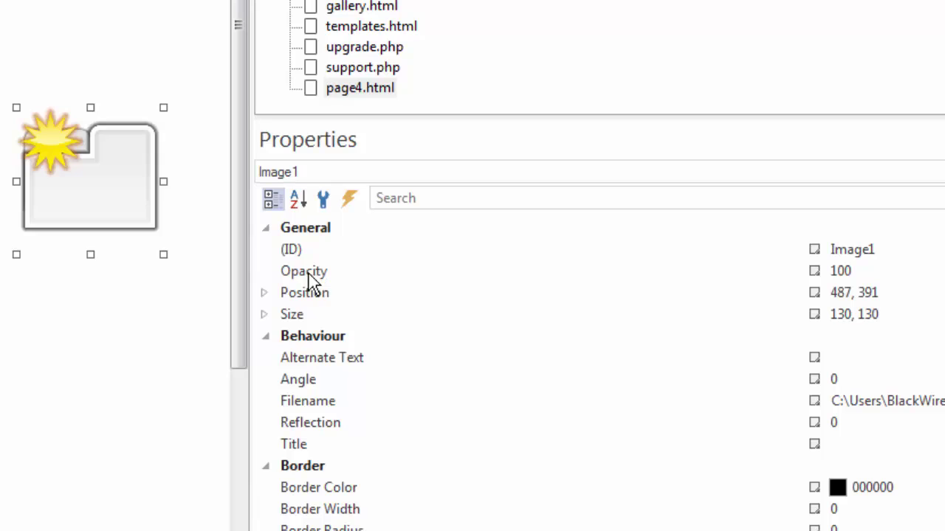
pyautogui.moveTo(96, 203); pyautogui.dragTo(95, 206)
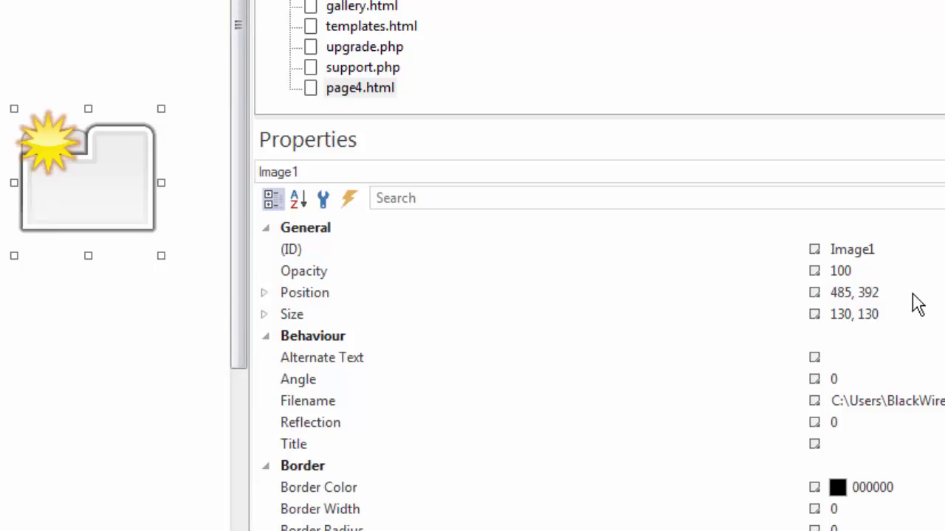
pyautogui.click(860, 316)
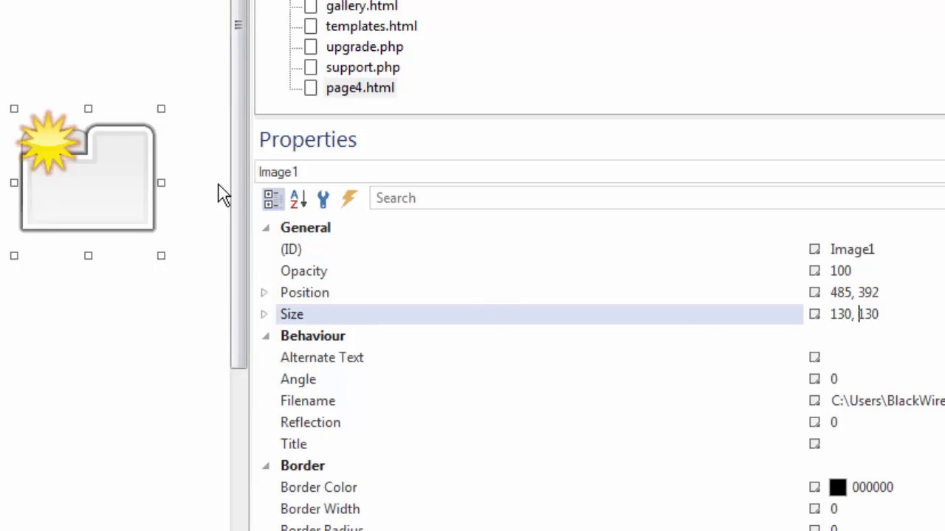
# Step: Widen the page area beside the properties and move the image toward the page's upper left
pyautogui.moveTo(249, 152); pyautogui.dragTo(788, 122)
pyautogui.moveTo(775, 162); pyautogui.dragTo(790, 158)
pyautogui.moveTo(127, 233); pyautogui.dragTo(37, 91)
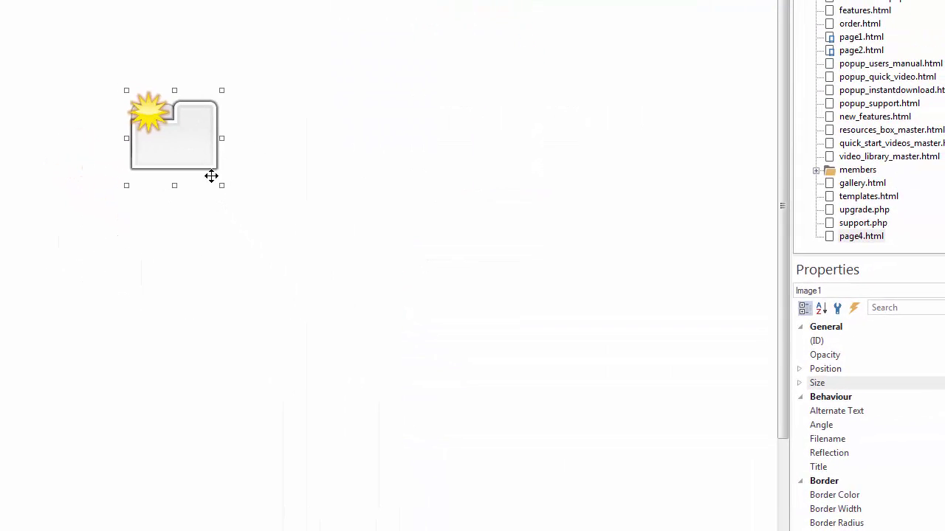
# Step: Enlarge the image well beyond its original size by its corner and reposition it on the page
pyautogui.moveTo(221, 186); pyautogui.dragTo(476, 435)
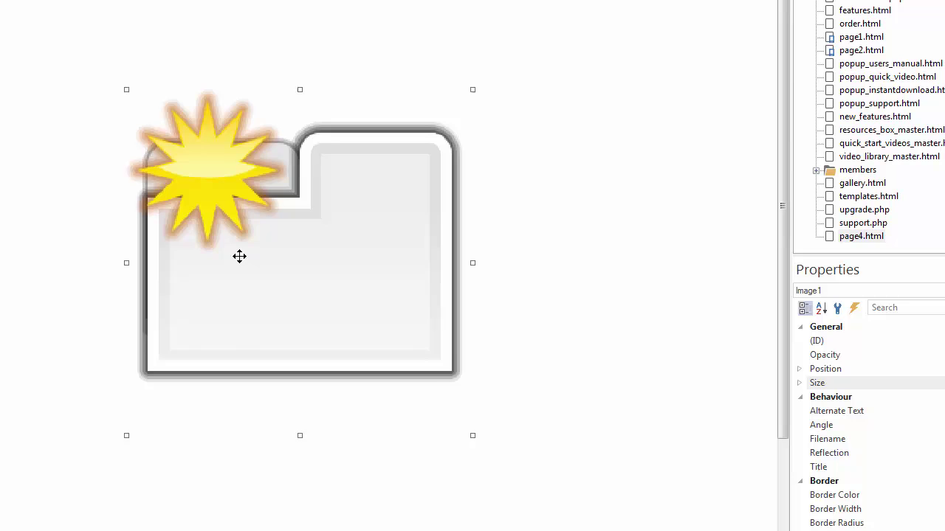
pyautogui.moveTo(238, 255); pyautogui.dragTo(143, 188)
pyautogui.moveTo(371, 358); pyautogui.dragTo(650, 504)
pyautogui.moveTo(362, 265); pyautogui.dragTo(434, 282)
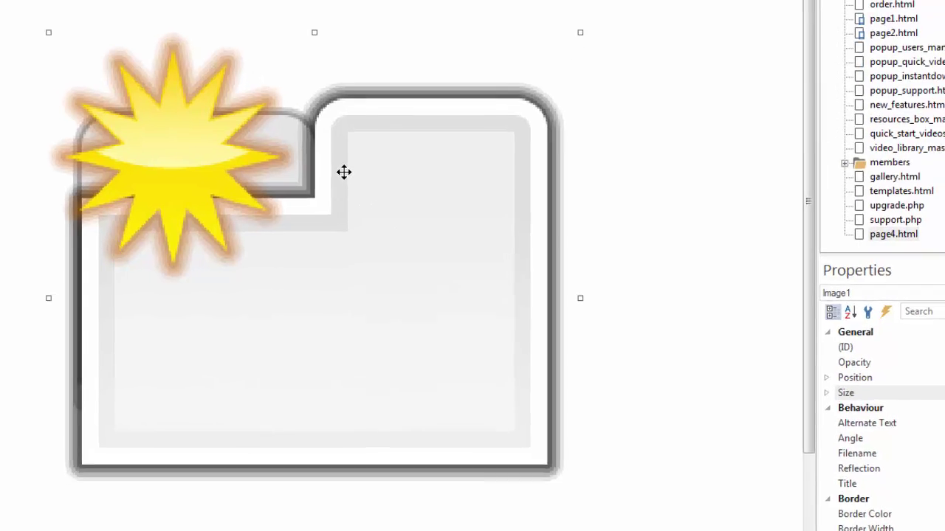
# Step: Restore the button image to its original size and reposition it toward the upper left area of the page
pyautogui.rightClick(344, 172)
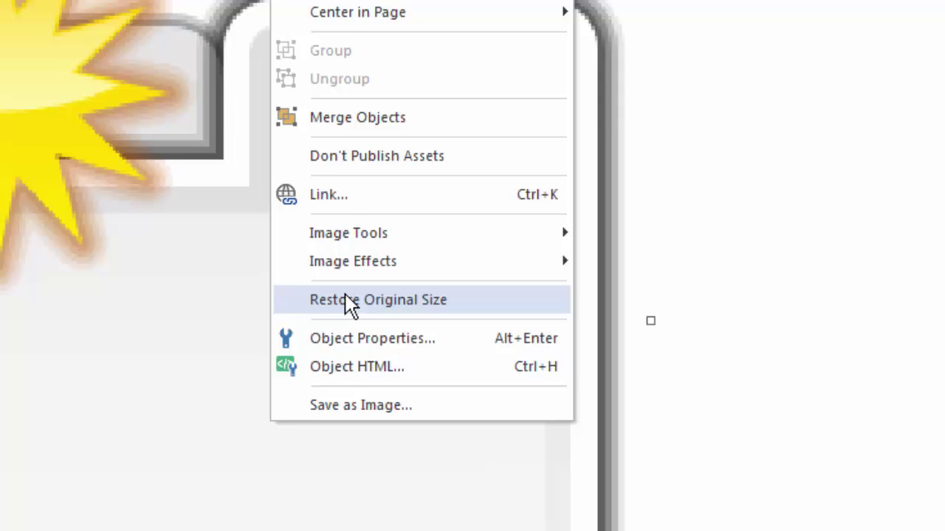
pyautogui.click(347, 299)
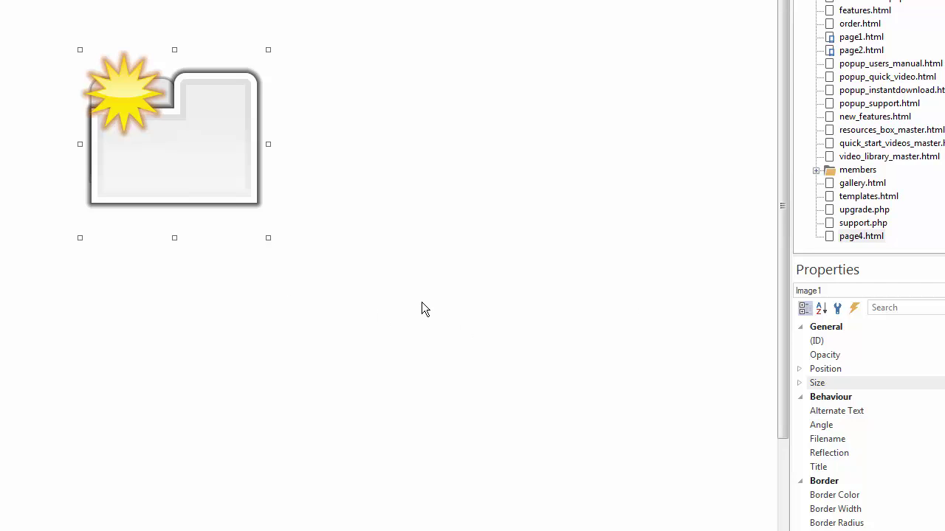
pyautogui.press('F5')
pyautogui.moveTo(229, 198); pyautogui.dragTo(262, 212)
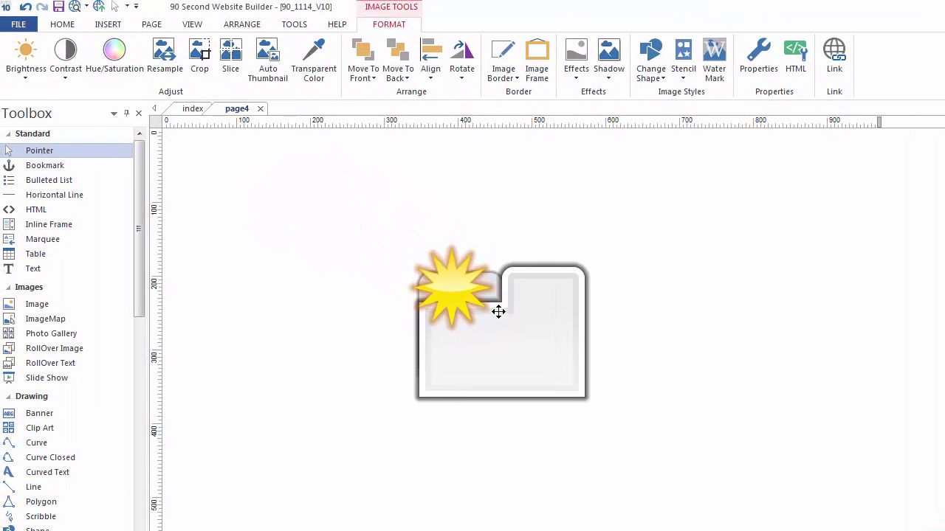
pyautogui.moveTo(498, 311); pyautogui.dragTo(380, 274)
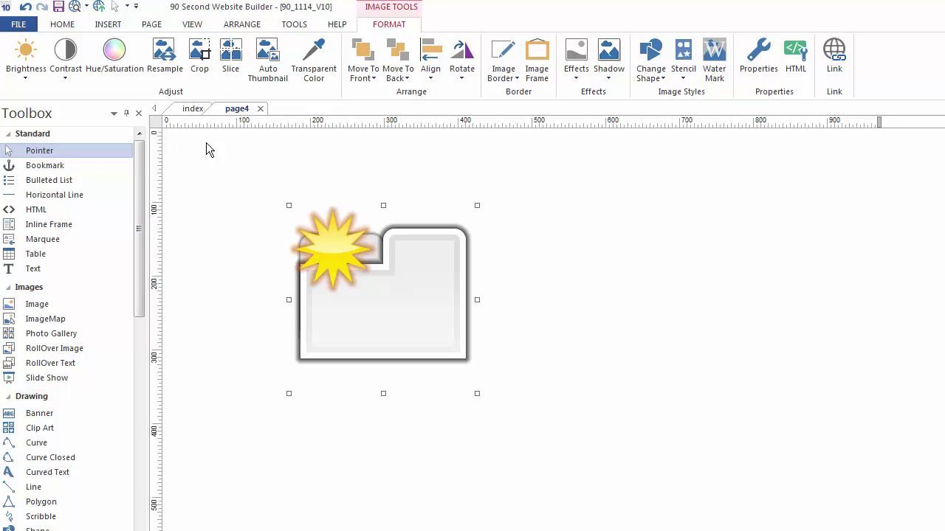
# Step: Switch to the index page, move the header logo across the blue banner and return it to the banner's left end
pyautogui.click(192, 110)
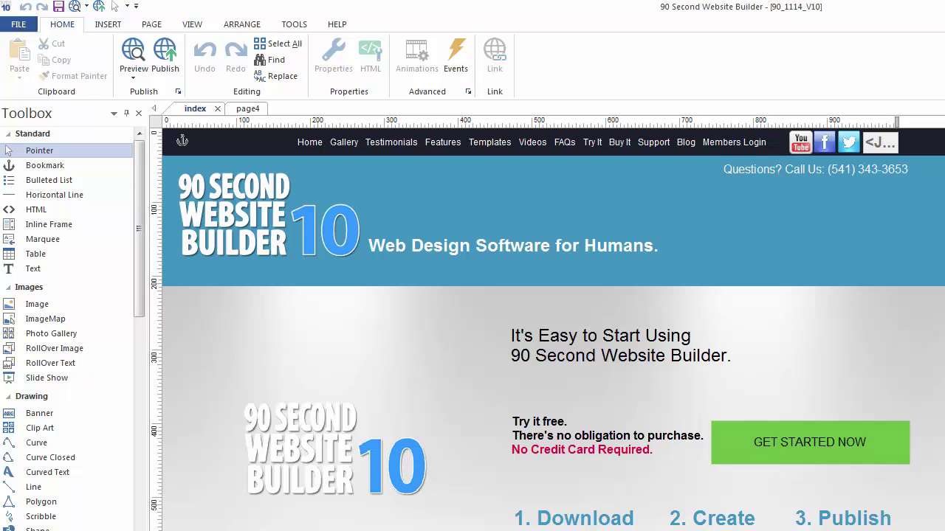
pyautogui.click(206, 203)
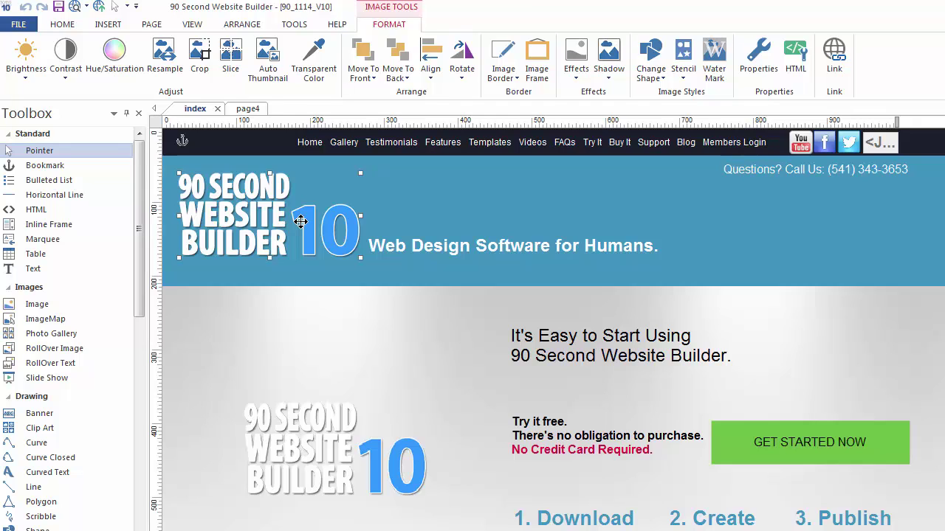
pyautogui.moveTo(300, 221); pyautogui.dragTo(544, 229)
pyautogui.moveTo(514, 234); pyautogui.dragTo(299, 224)
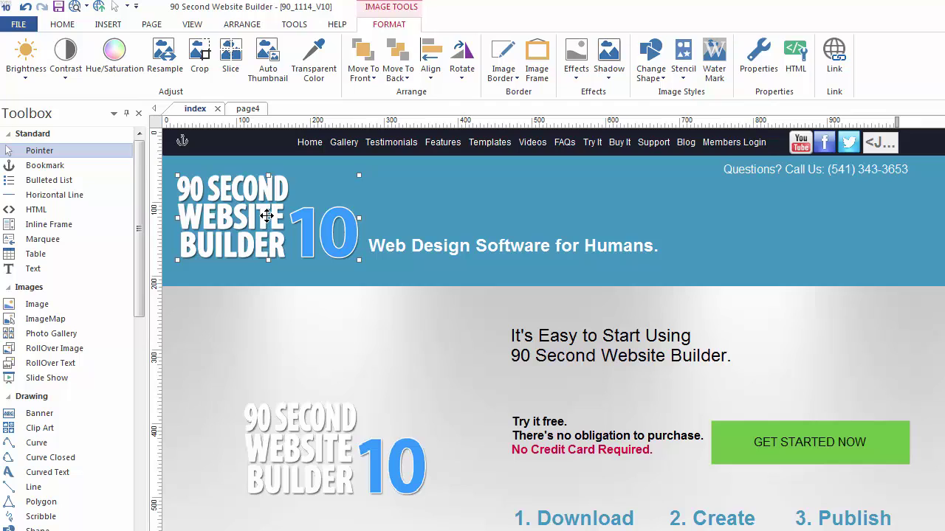
pyautogui.moveTo(266, 217)
pyautogui.mouseDown()
pyautogui.moveTo(272, 224)
pyautogui.moveTo(272, 216)
pyautogui.mouseUp()
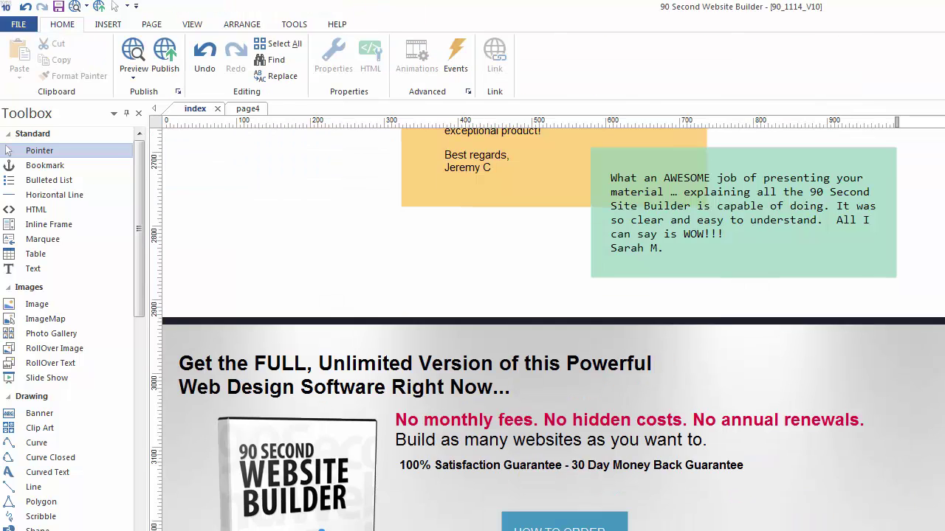
# Step: Select the Version 10 box image in the index page's order section and shift it slightly up and to the left
pyautogui.scroll(-1, 548, 329)
pyautogui.scroll(-3, 792, 459)
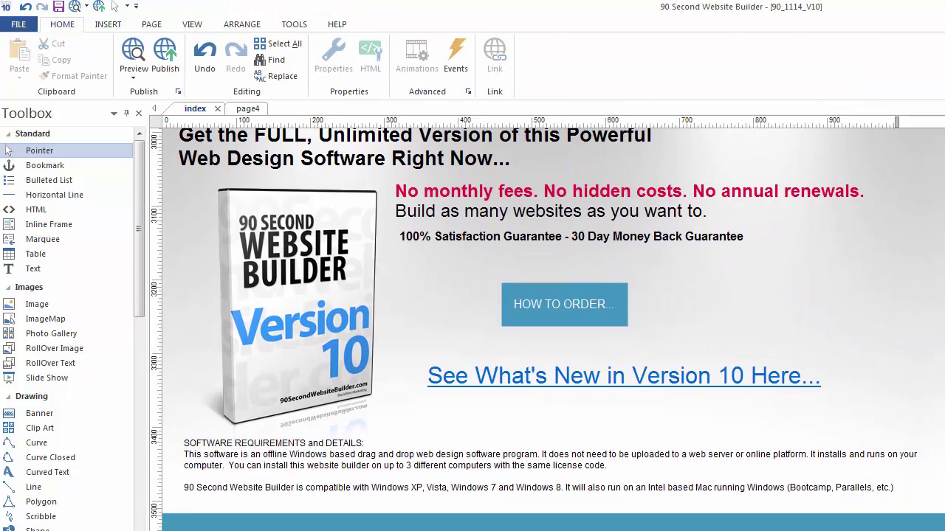
pyautogui.scroll(1, 792, 459)
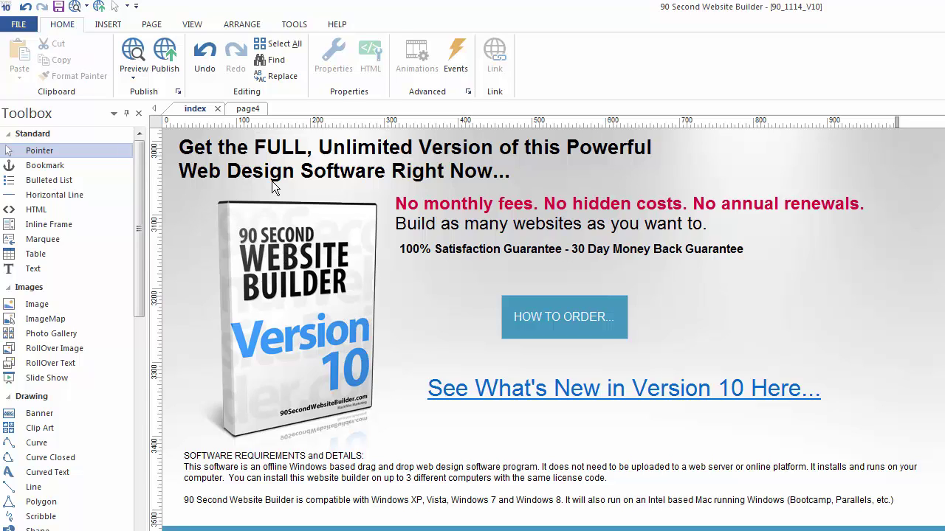
pyautogui.click(285, 257)
pyautogui.moveTo(285, 257); pyautogui.dragTo(265, 246)
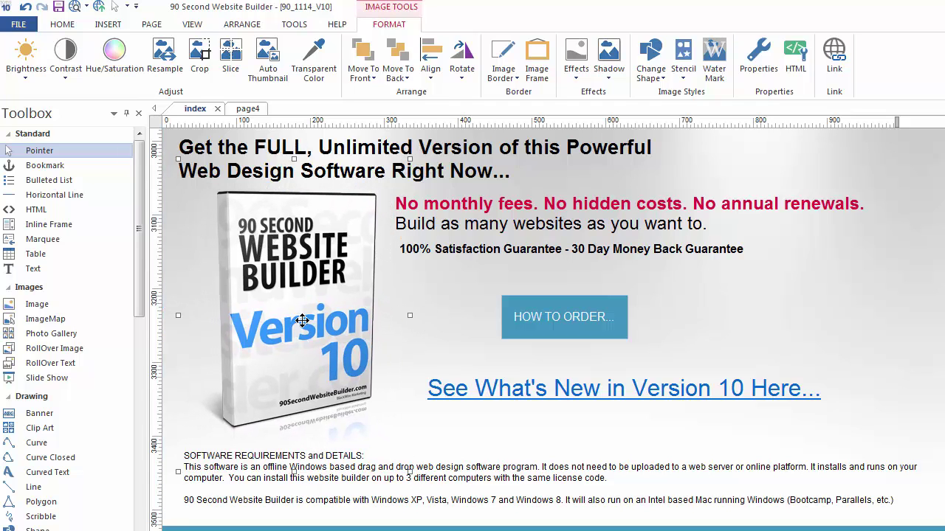
pyautogui.moveTo(302, 320)
pyautogui.mouseDown()
pyautogui.moveTo(297, 280)
pyautogui.moveTo(296, 318)
pyautogui.mouseUp()
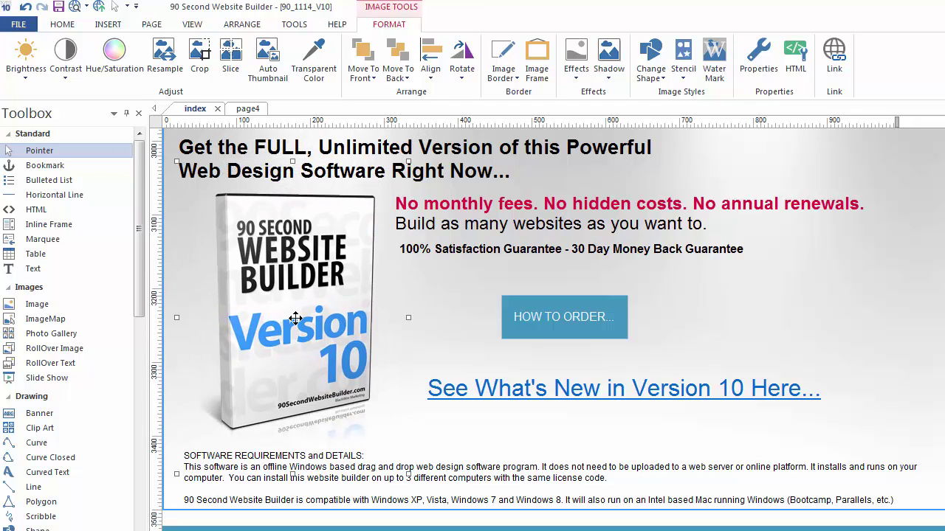
# Step: Replace the Version 10 box image with the youtube image file from the 90_1114_V10 folder
pyautogui.doubleClick(320, 281)
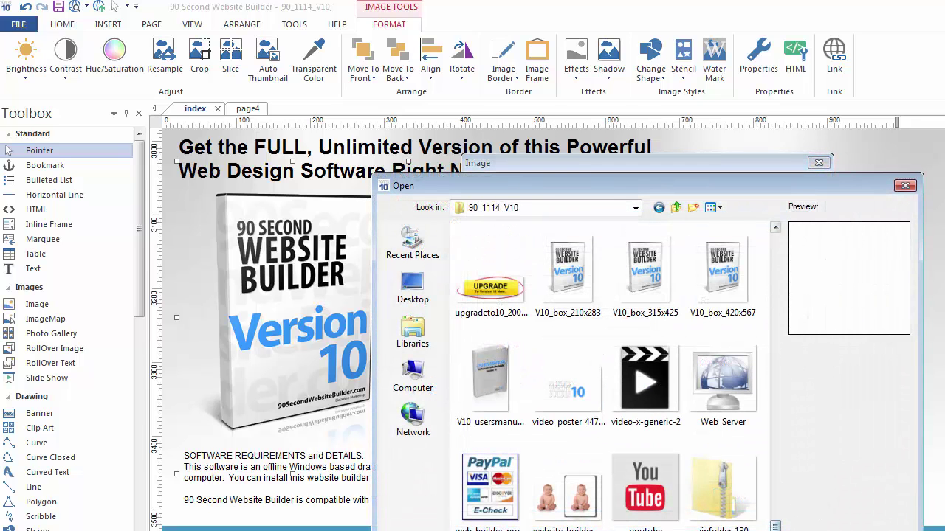
pyautogui.click(642, 484)
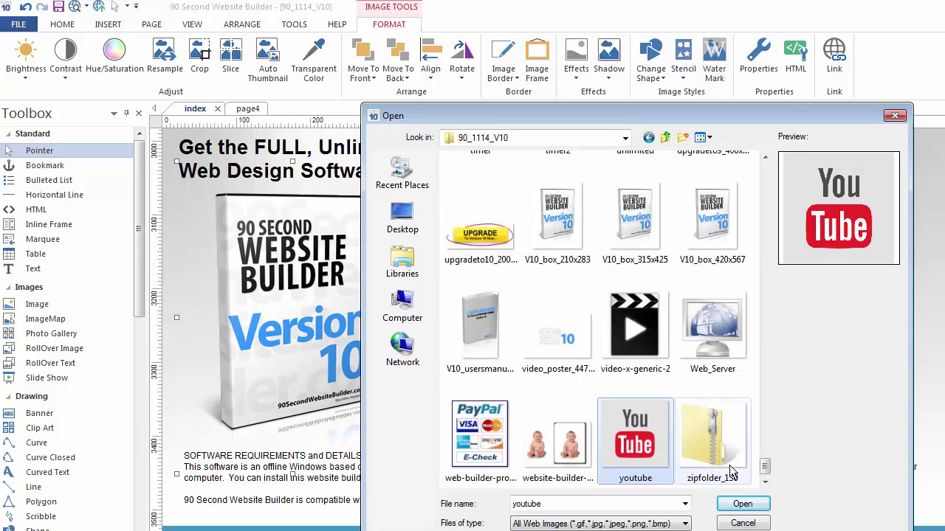
pyautogui.click(742, 503)
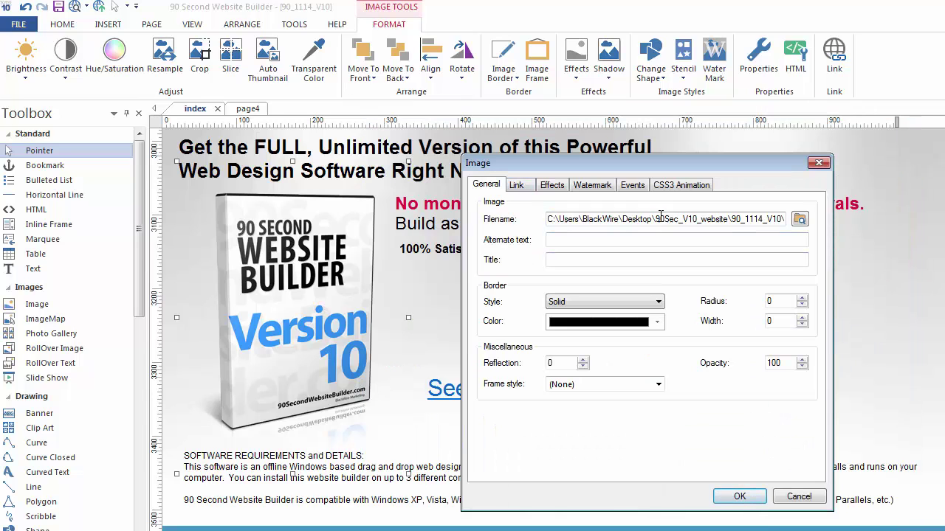
pyautogui.click(740, 496)
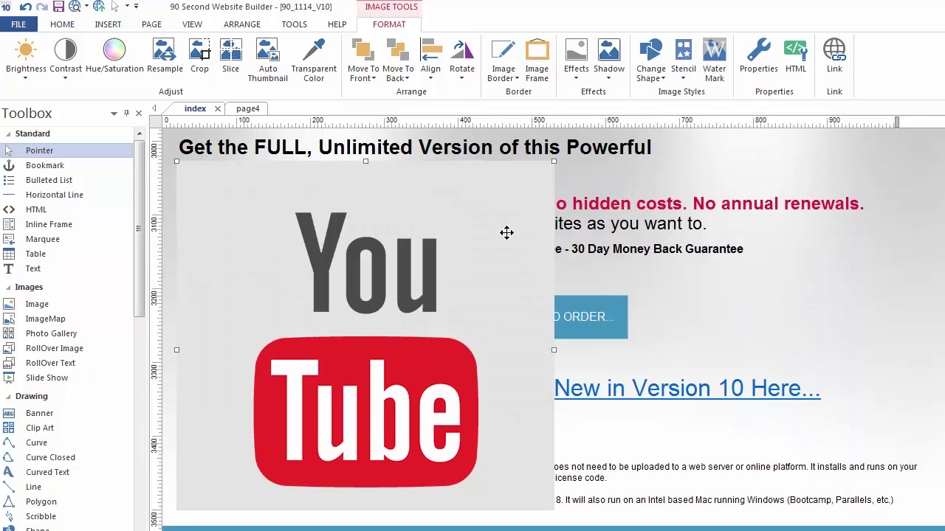
# Step: Shrink the YouTube image to about 200 by 200 and place it below the section heading, beside the order button
pyautogui.moveTo(506, 234); pyautogui.dragTo(462, 202)
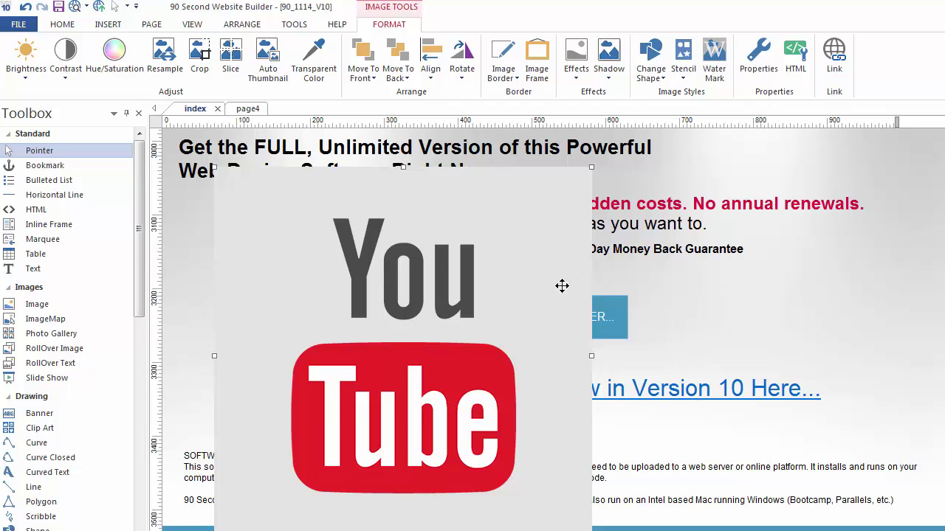
pyautogui.moveTo(561, 285); pyautogui.dragTo(506, 256)
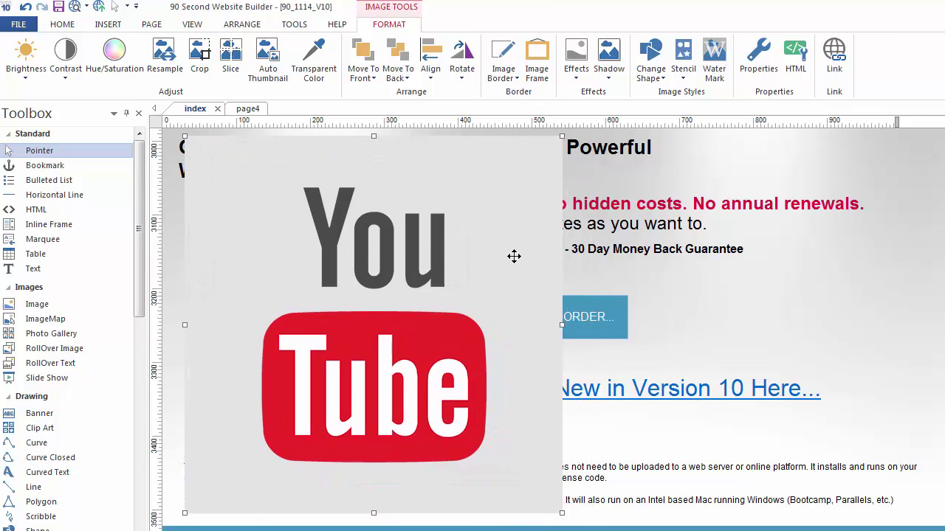
pyautogui.moveTo(561, 520); pyautogui.dragTo(333, 284)
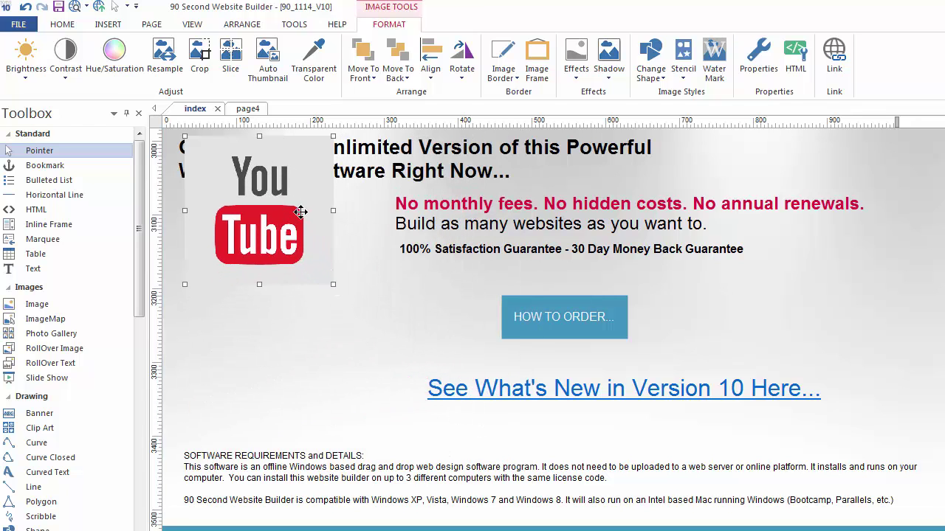
pyautogui.moveTo(301, 207); pyautogui.dragTo(325, 330)
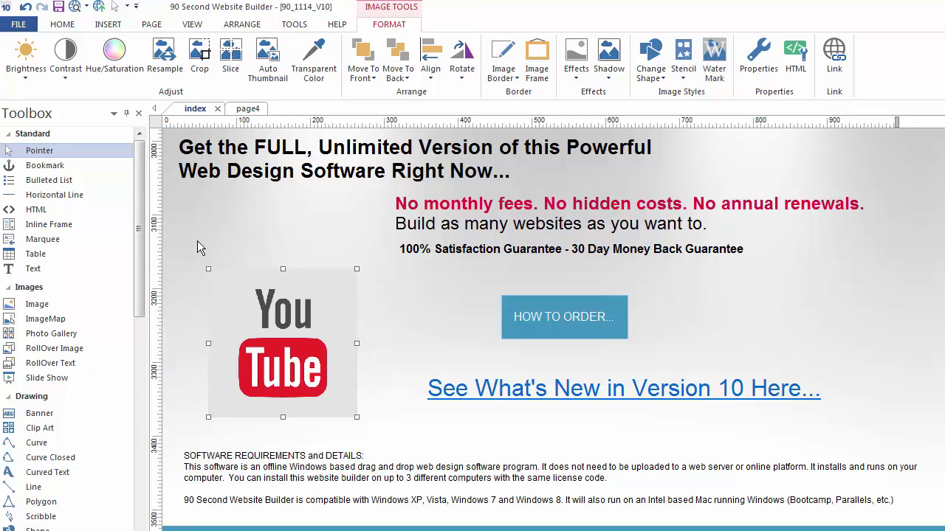
pyautogui.click(383, 420)
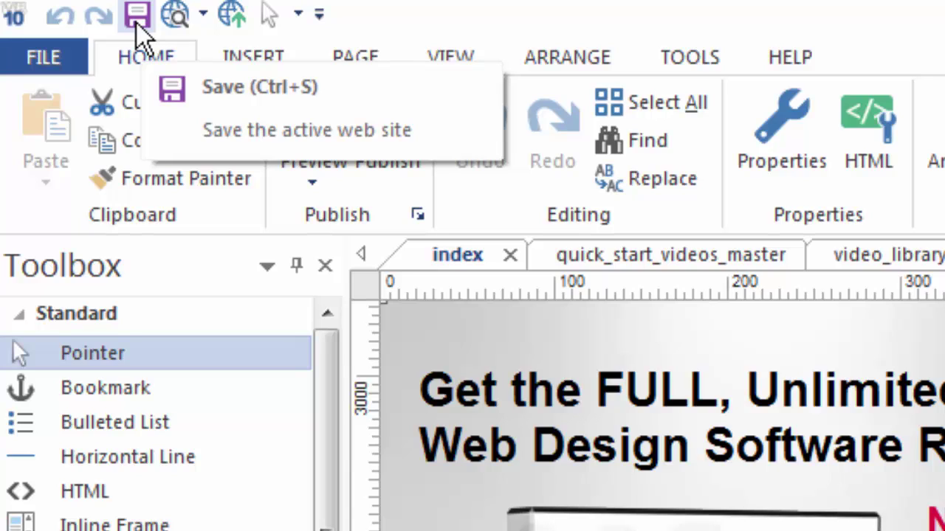
# Step: Save the active website
pyautogui.click(136, 23)
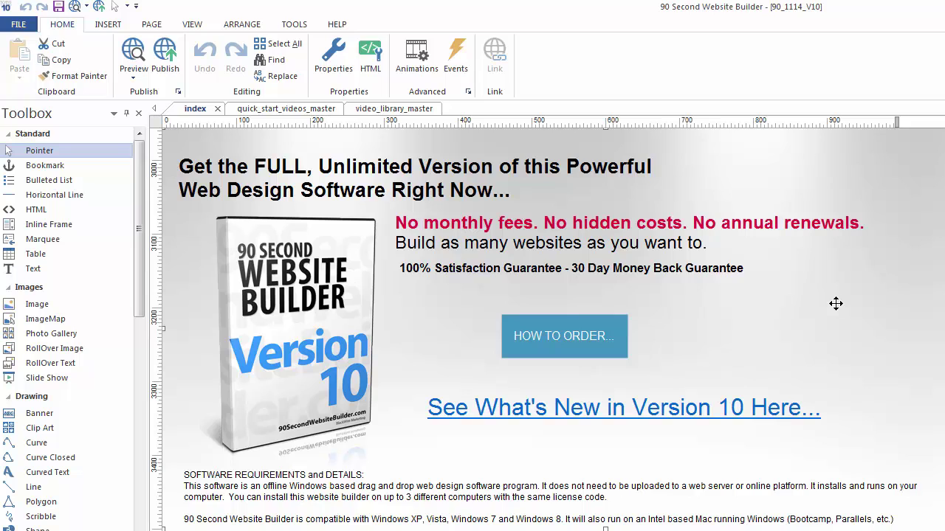
# Step: Open the Version 10 box image's properties and examine its general, link, effects, watermark, events and CSS3 animation options
pyautogui.doubleClick(327, 293)
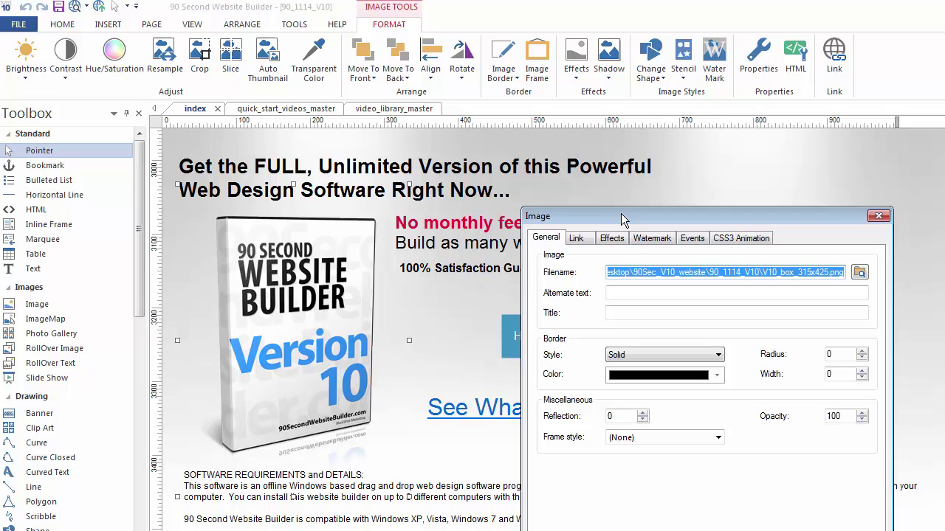
pyautogui.moveTo(621, 213); pyautogui.dragTo(507, 144)
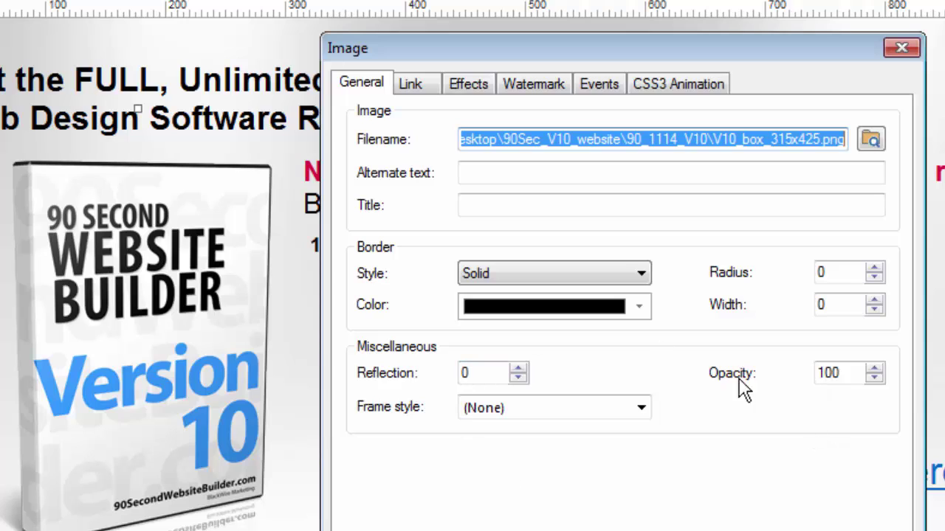
pyautogui.click(411, 86)
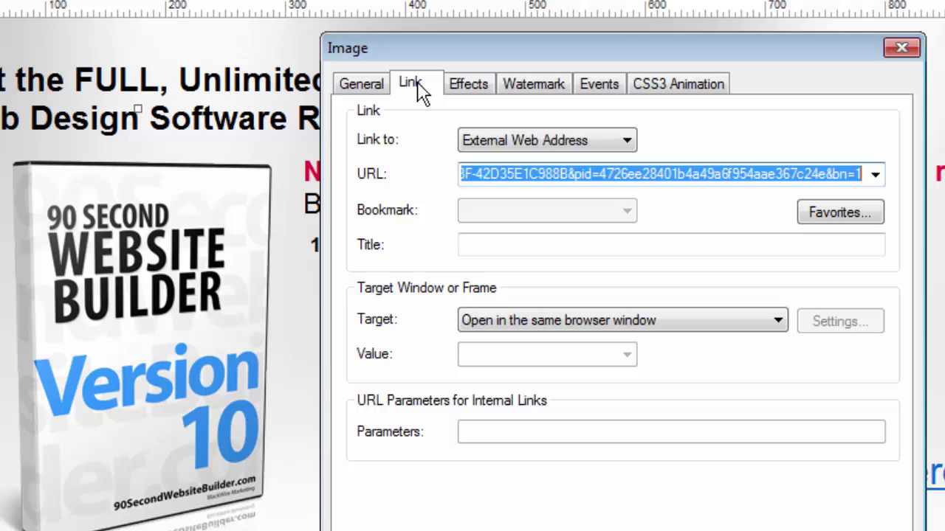
pyautogui.click(470, 87)
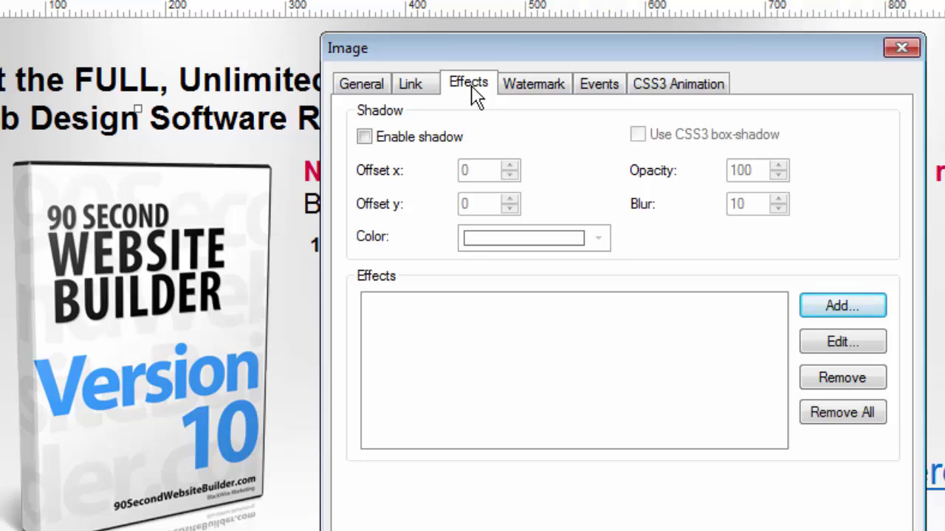
pyautogui.click(843, 307)
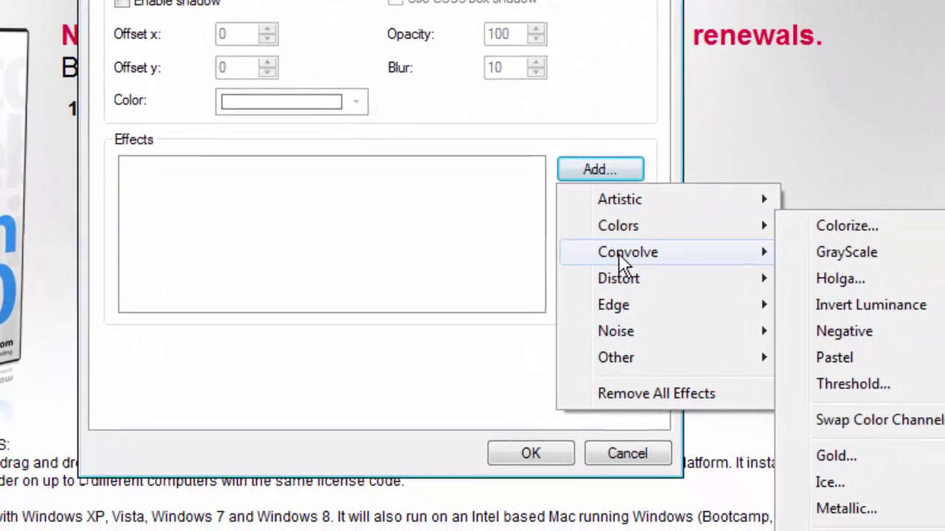
pyautogui.moveTo(620, 280)
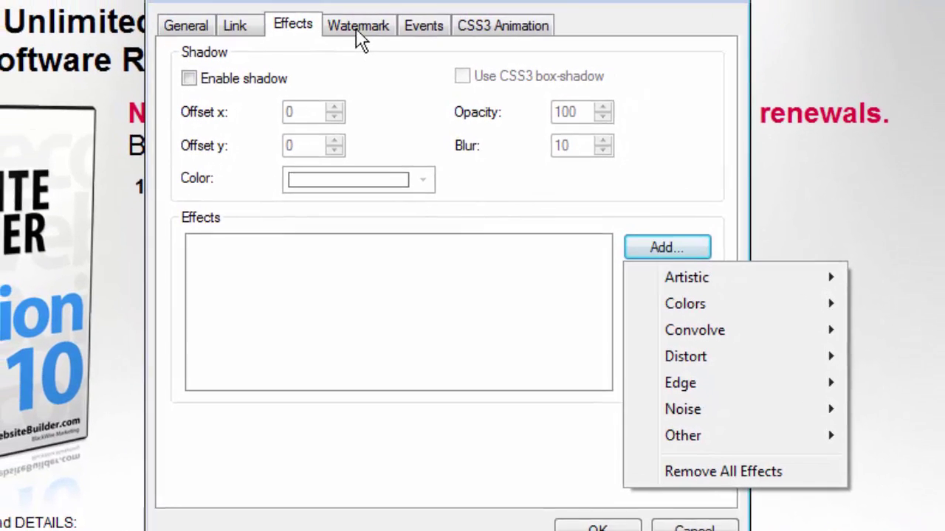
pyautogui.click(359, 30)
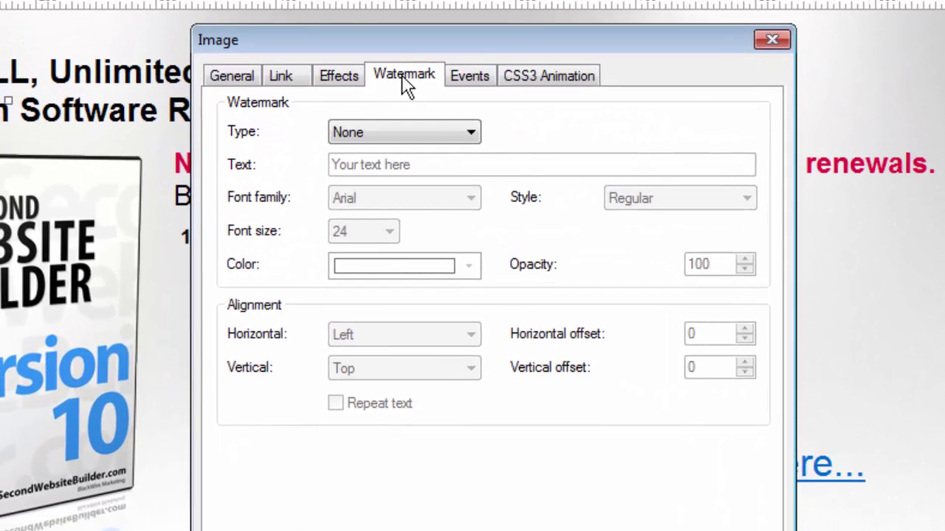
pyautogui.click(470, 83)
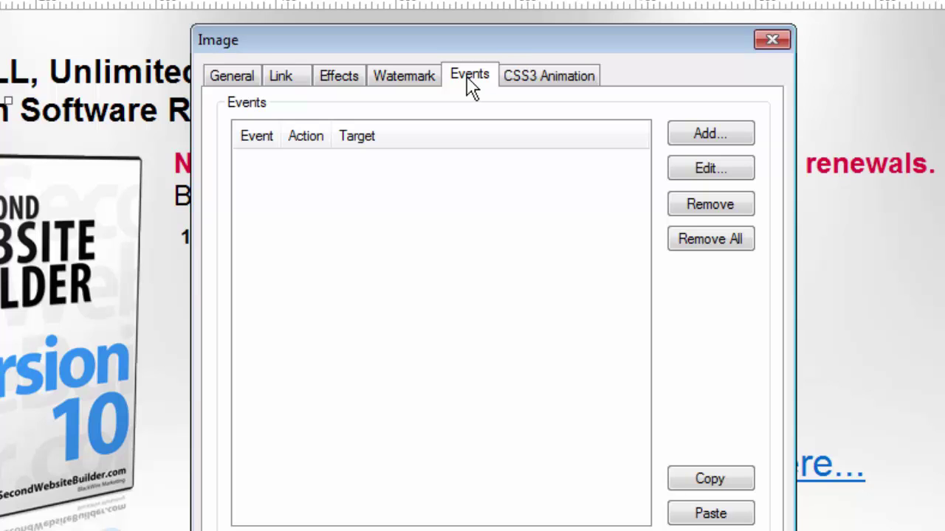
pyautogui.click(535, 88)
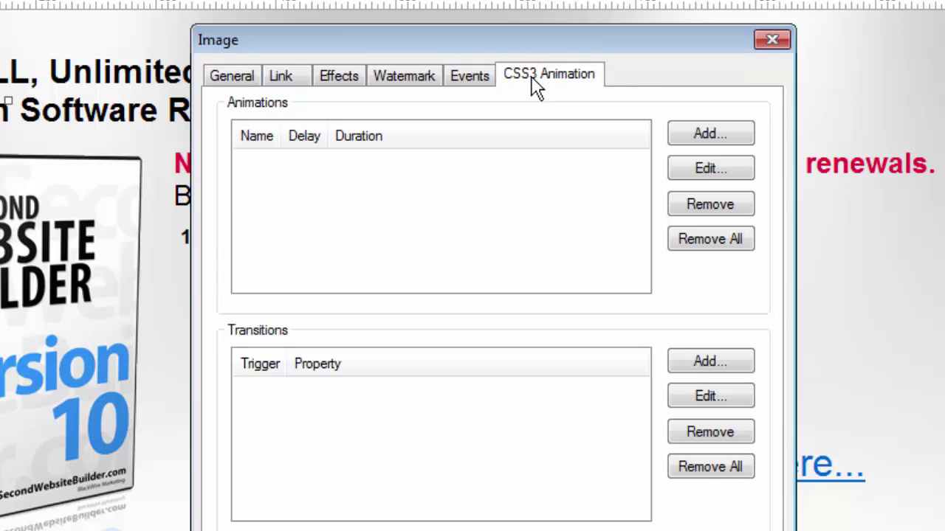